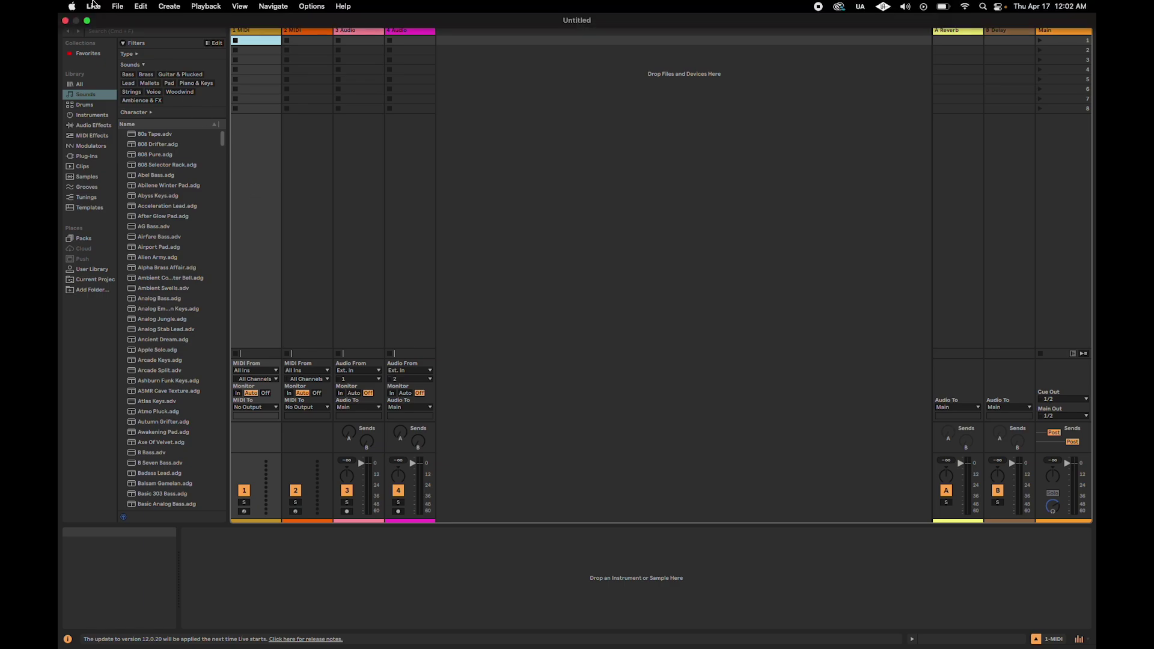
Open Settings at the Link, Tempo & MIDI page to check the MiniLab mkII control surface
{"action": "left_click", "coordinate": [93, 6]}
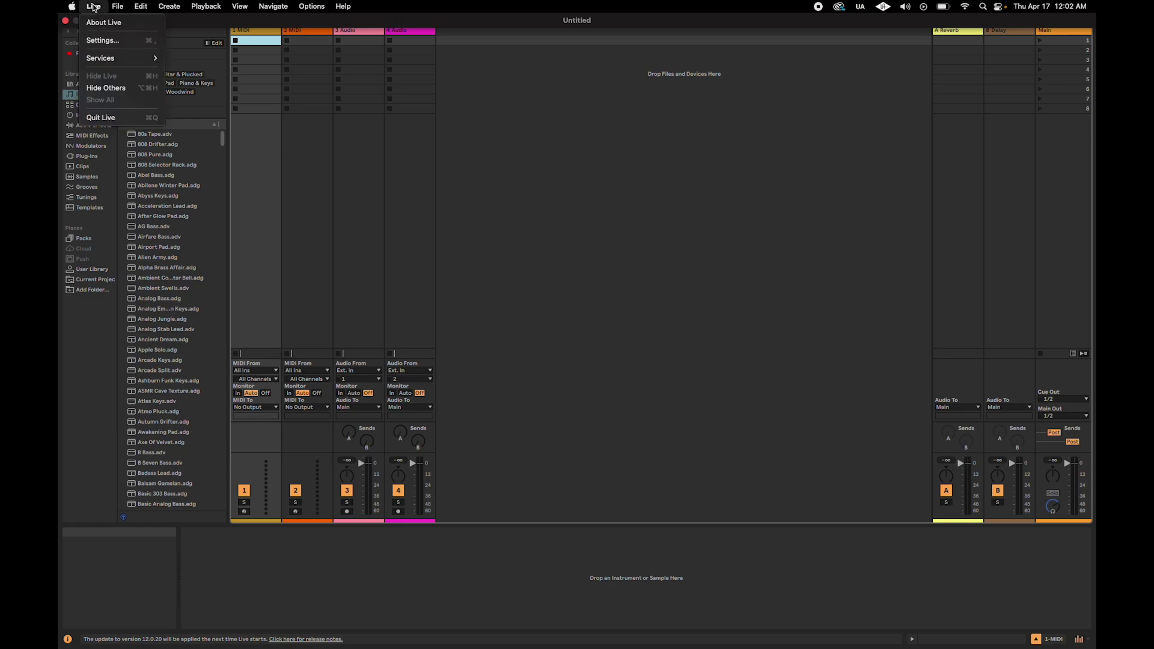
{"action": "left_click", "coordinate": [113, 43]}
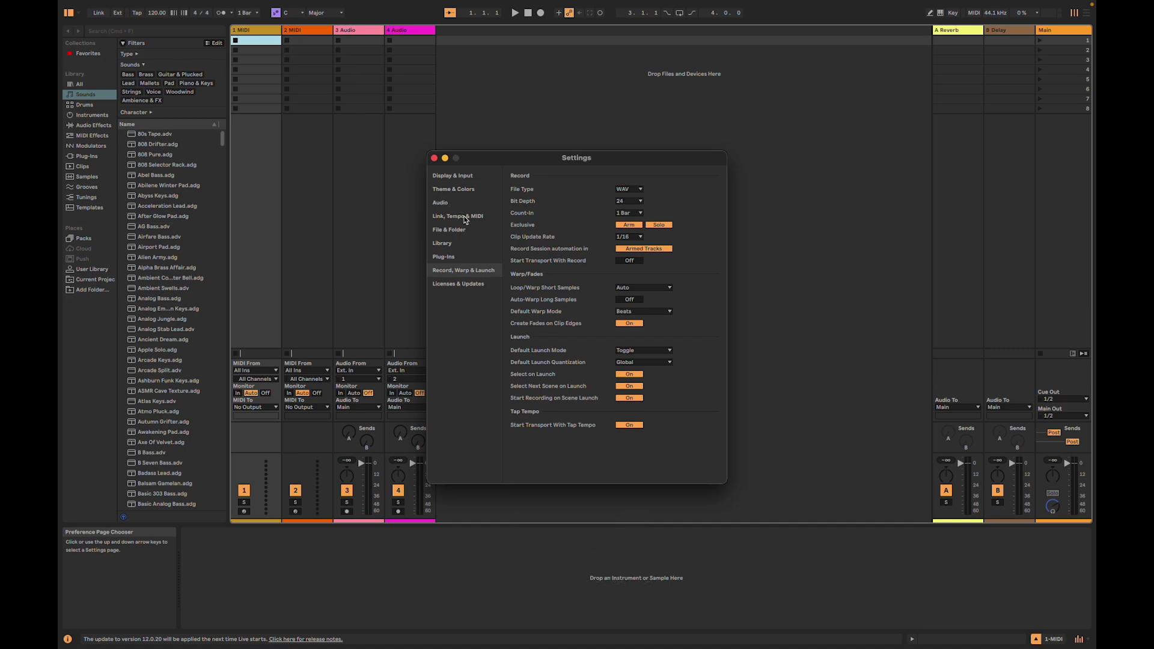
{"action": "left_click", "coordinate": [466, 218]}
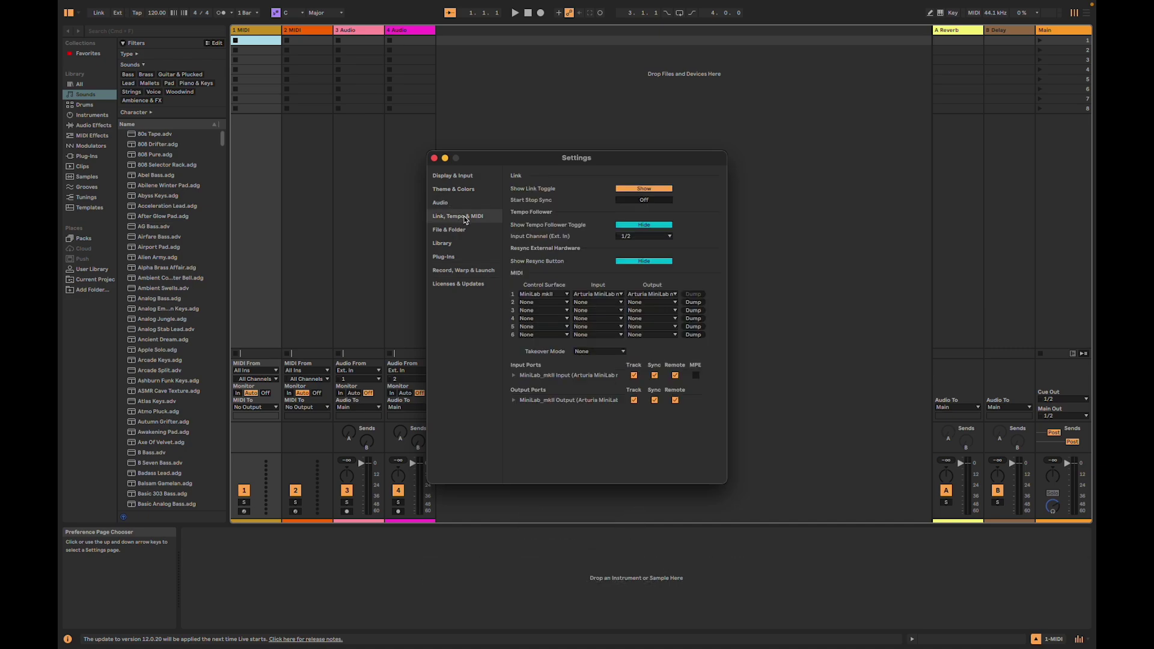
On the Record, Warp & Launch page, keep the Default Launch Mode at Toggle
{"action": "left_click", "coordinate": [465, 273]}
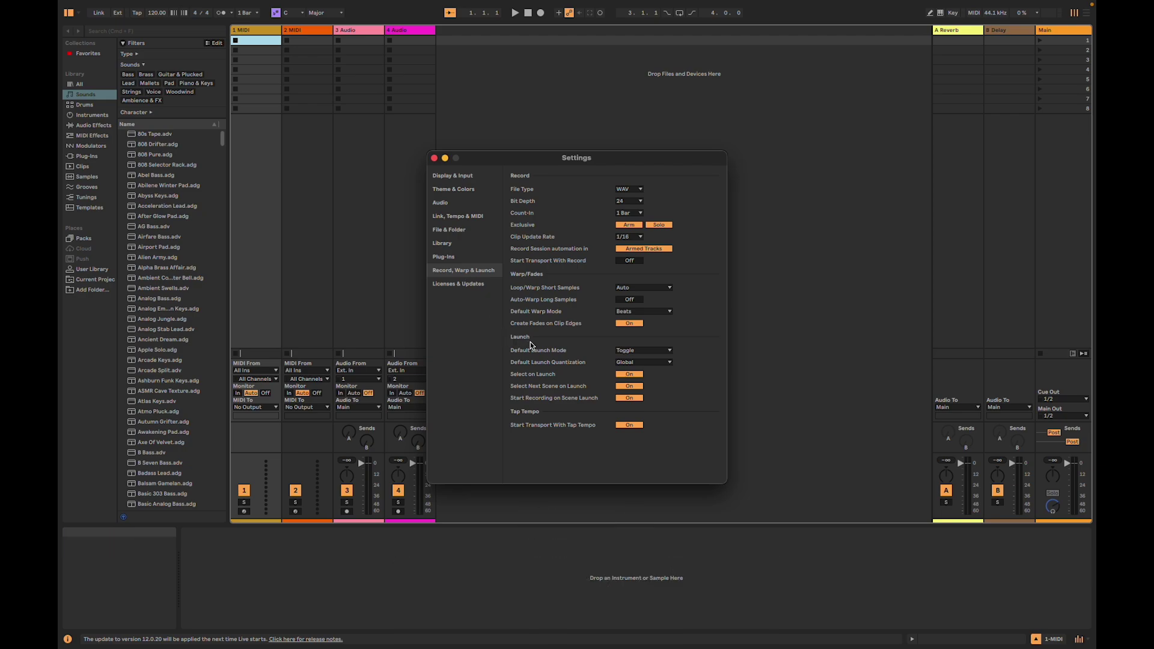
{"action": "mouse_move", "coordinate": [556, 362]}
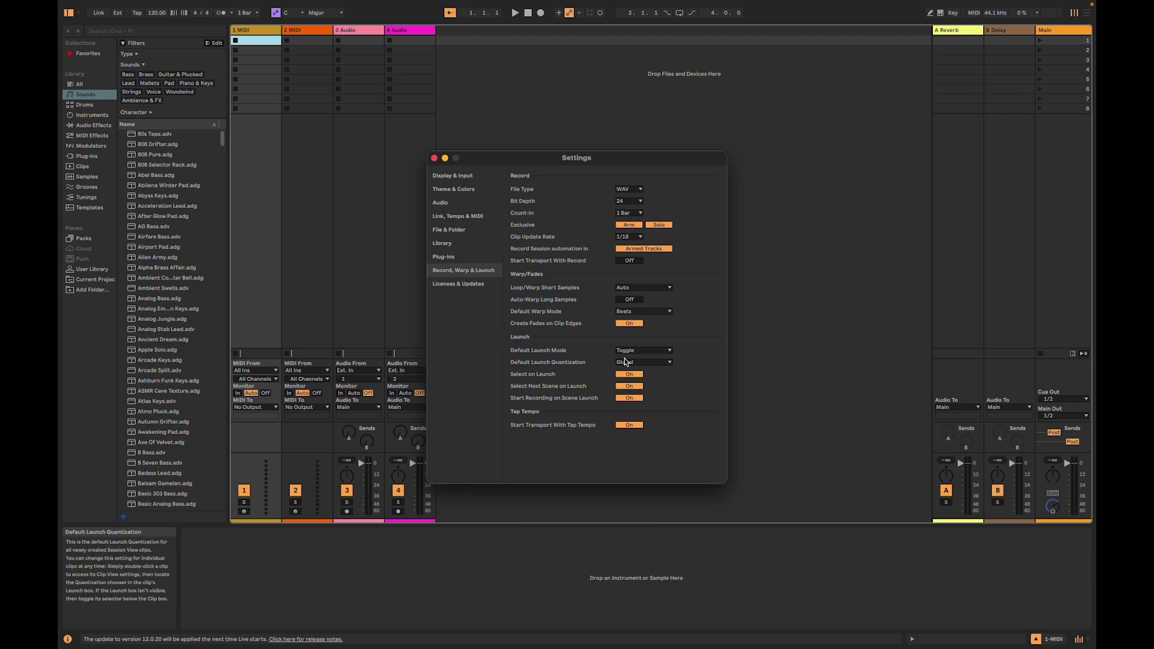
{"action": "left_click", "coordinate": [666, 352]}
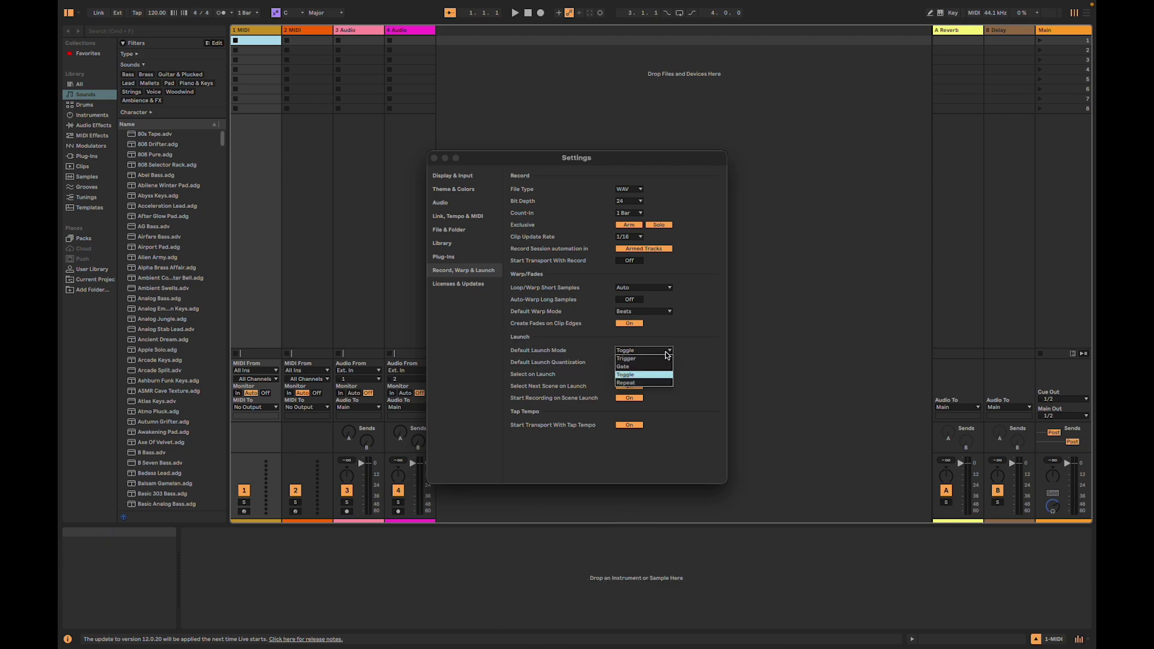
{"action": "left_click", "coordinate": [643, 376]}
Close Settings, delete the two audio tracks and insert a new MIDI track
{"action": "left_click", "coordinate": [434, 159]}
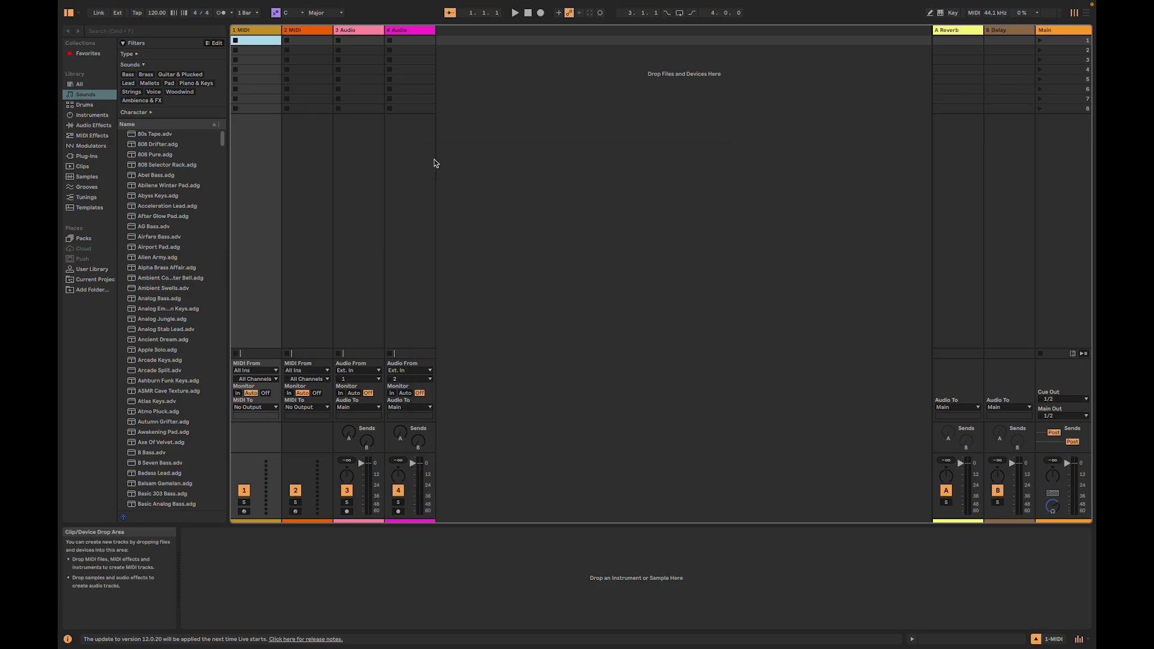
{"action": "left_click", "coordinate": [366, 31]}
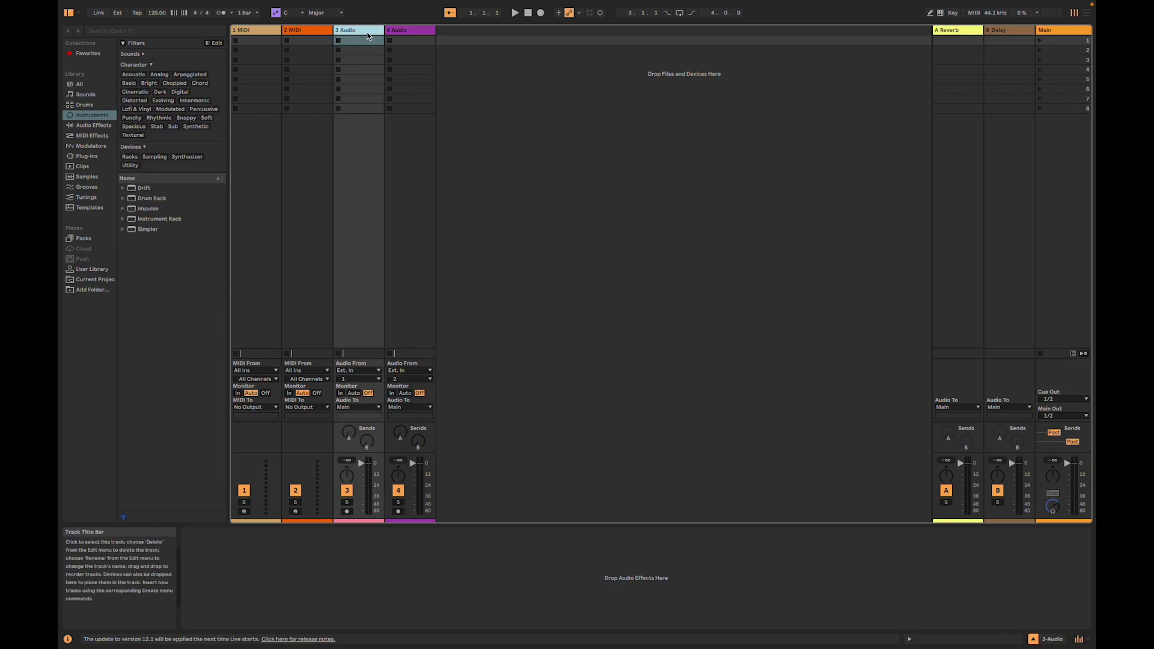
{"action": "key", "text": "BackSpace"}
{"action": "key", "text": "BackSpace"}
{"action": "right_click", "coordinate": [352, 34]}
{"action": "left_click", "coordinate": [369, 45]}
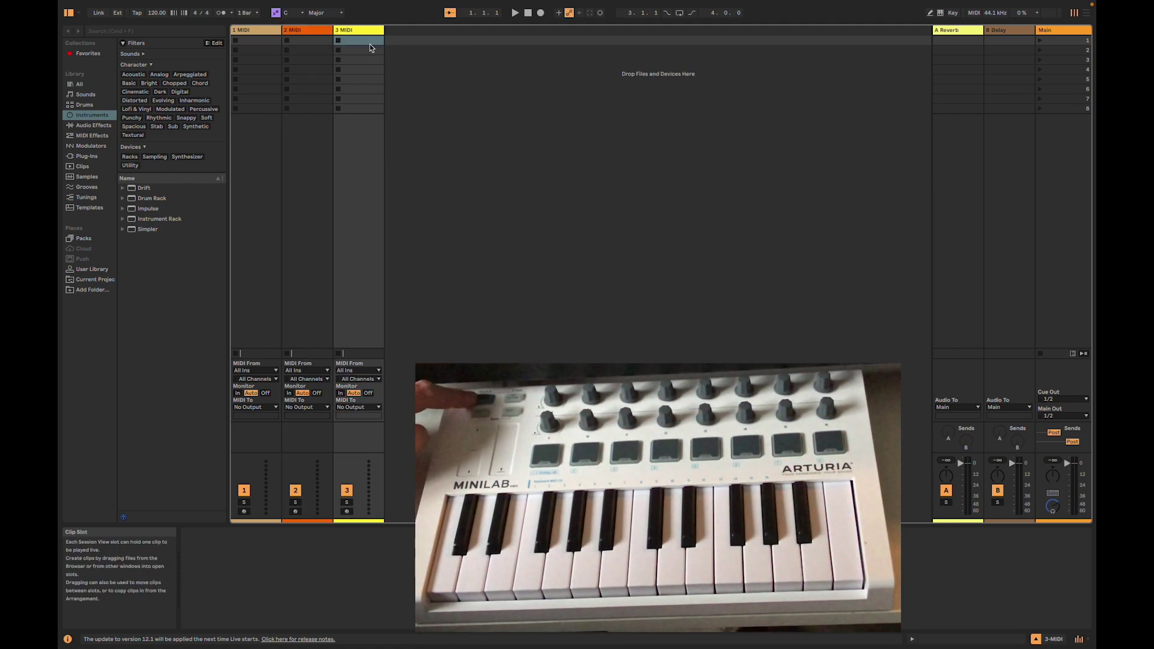
Load the Grand Piano.adg instrument preset onto MIDI track 1
{"action": "left_click", "coordinate": [262, 33]}
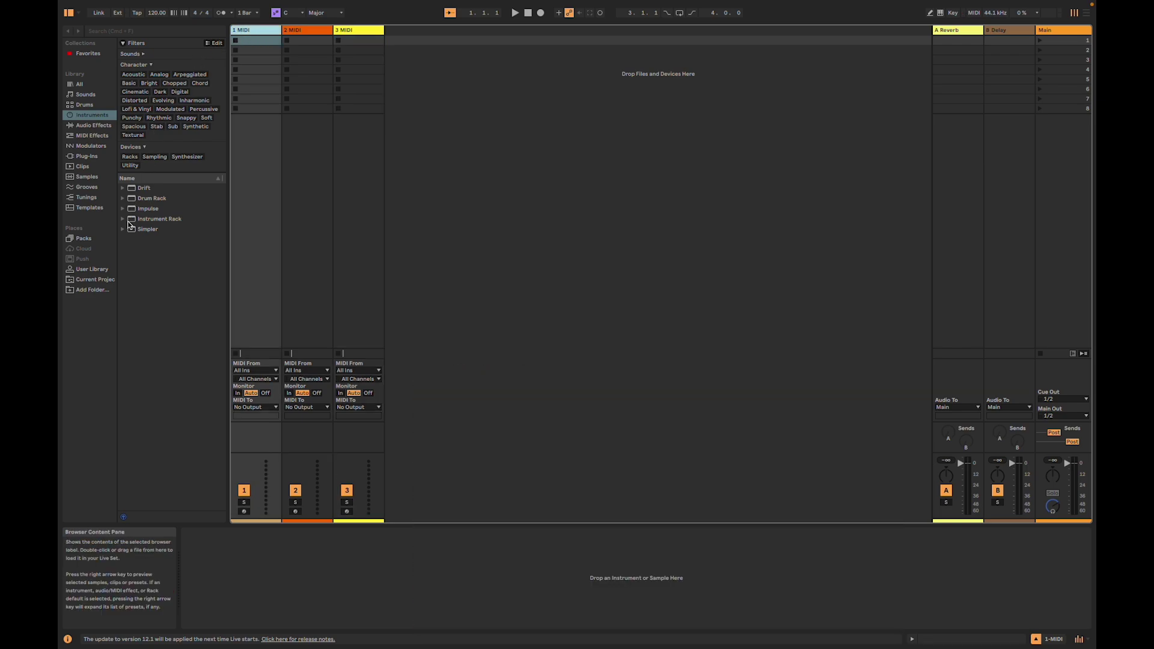
{"action": "left_click", "coordinate": [122, 231]}
{"action": "scroll", "coordinate": [163, 421], "scroll_direction": "down", "scroll_amount": 15}
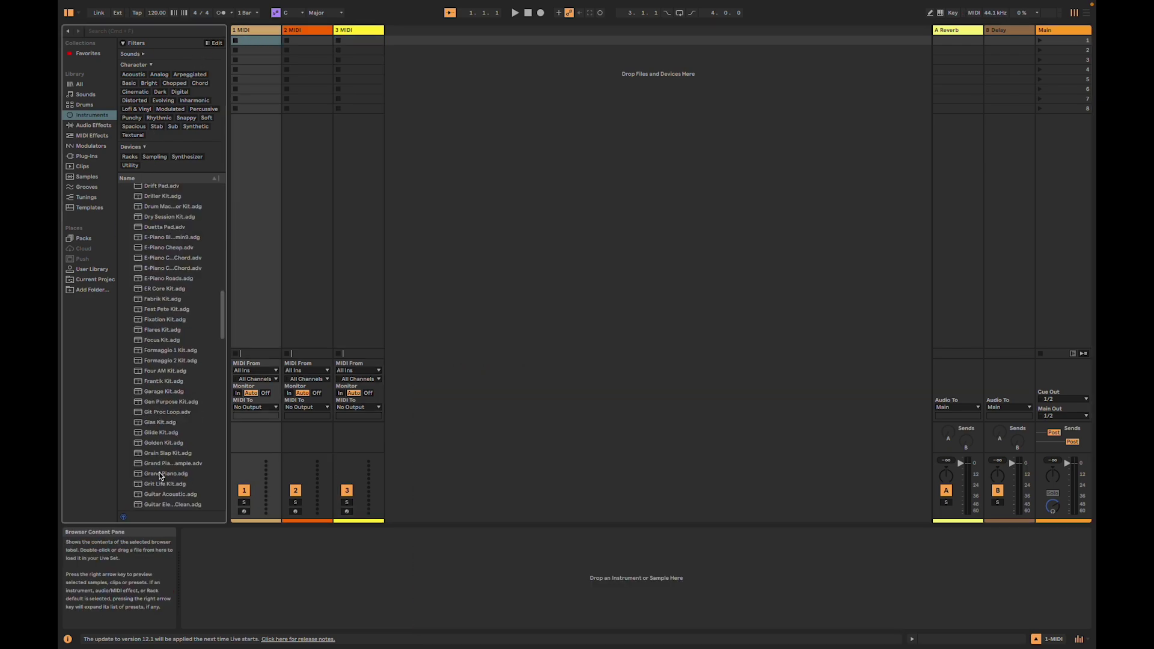
{"action": "double_click", "coordinate": [166, 474]}
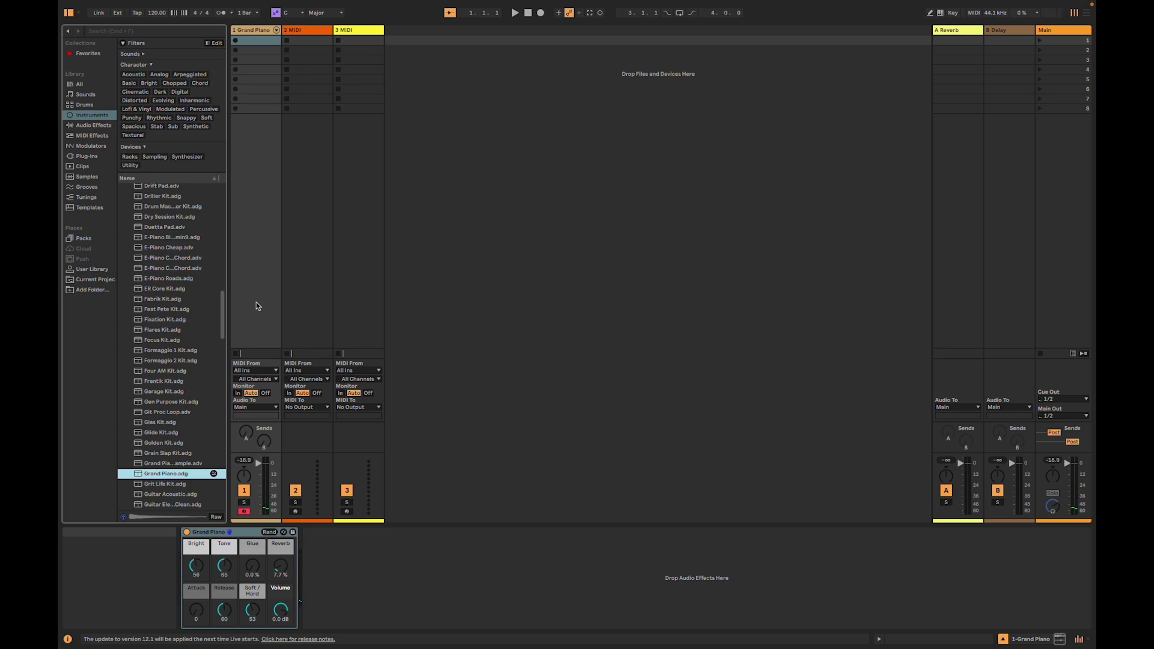
{"action": "left_click", "coordinate": [308, 33]}
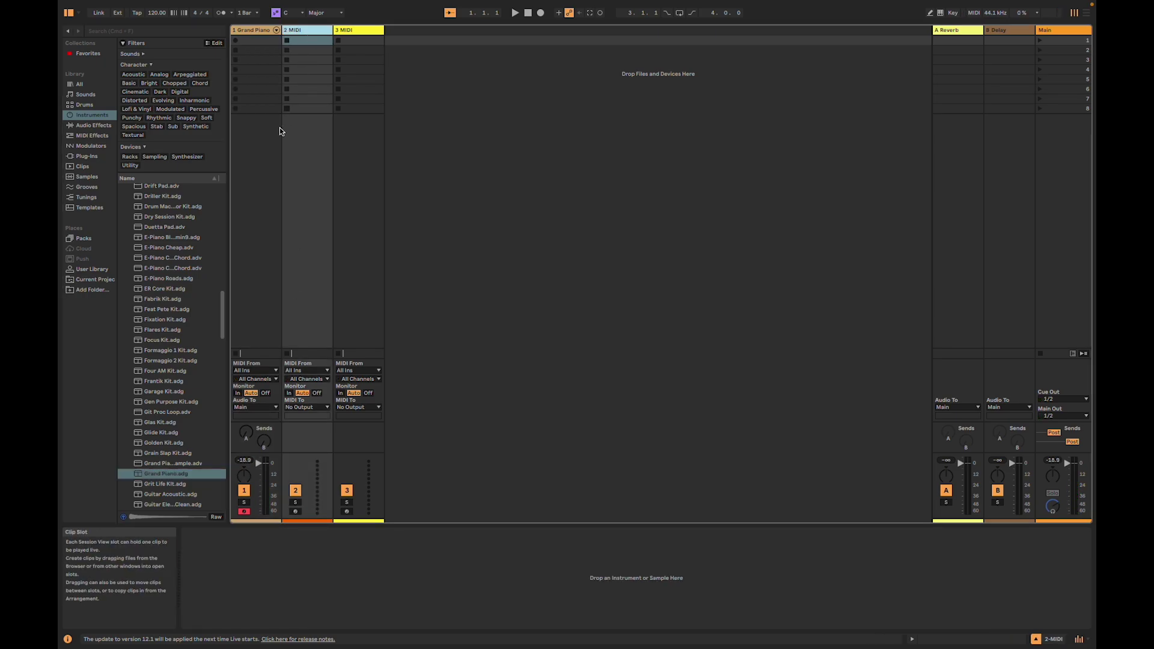
Load Bass Electric Raw onto track 2 from Sounds filtered to Bass > Electric Bass
{"action": "left_click", "coordinate": [84, 94]}
{"action": "left_click", "coordinate": [127, 74]}
{"action": "left_click", "coordinate": [174, 112]}
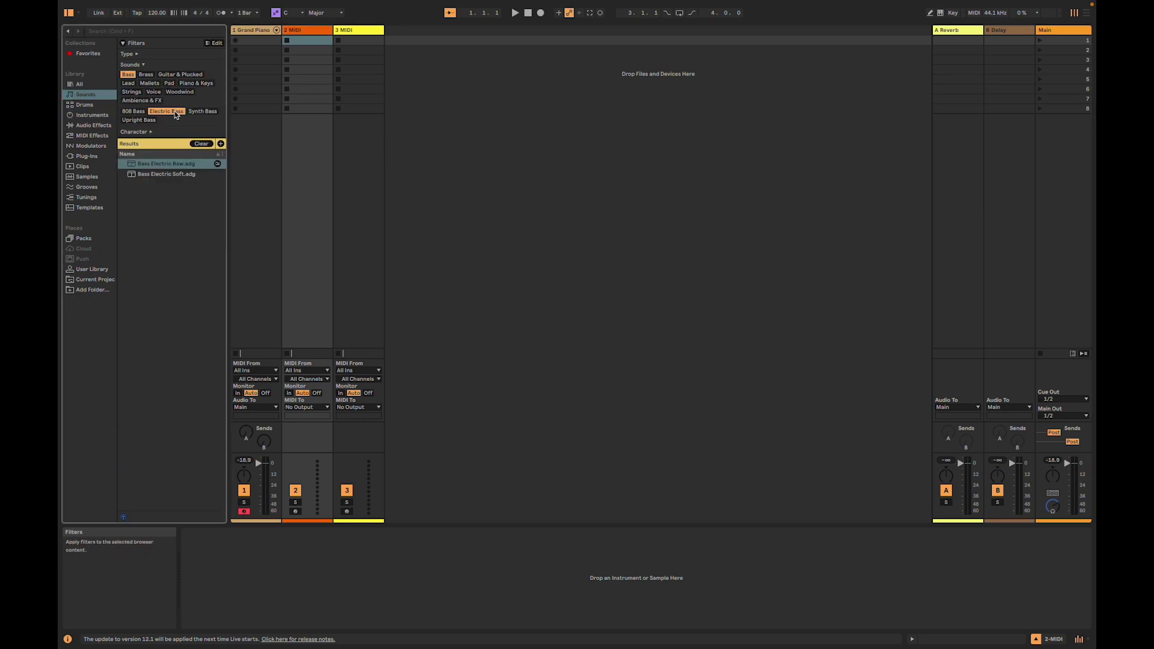
{"action": "double_click", "coordinate": [173, 164]}
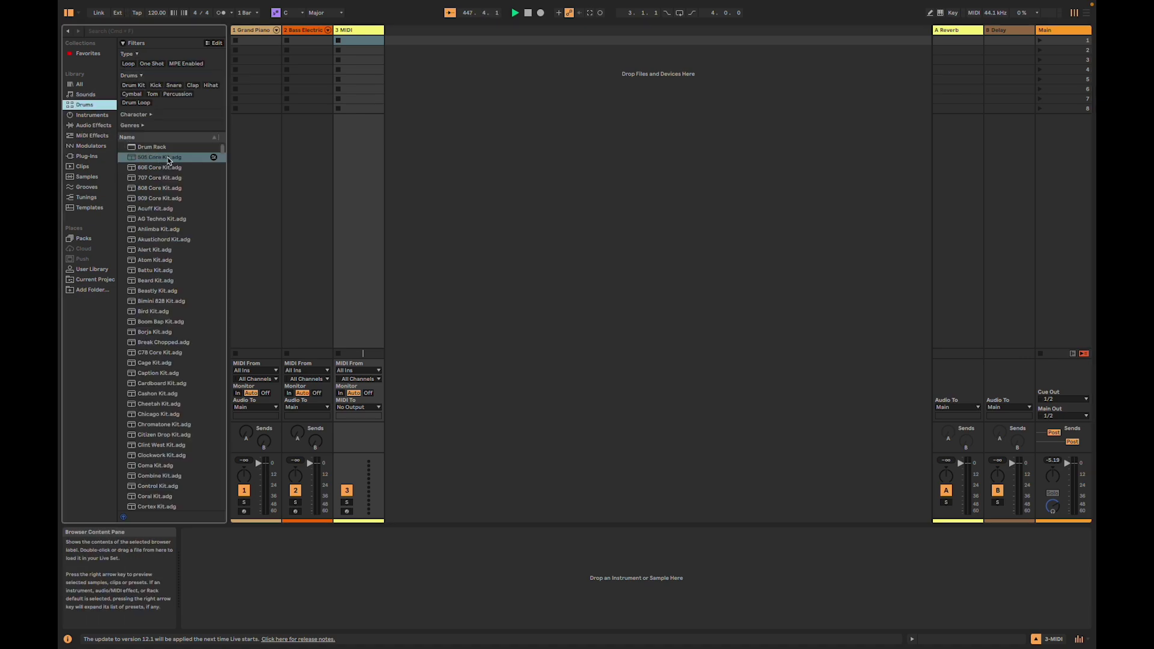
Load the 505 Core Kit on track 3 with a -12 Pitch MIDI effect before it
{"action": "double_click", "coordinate": [168, 158]}
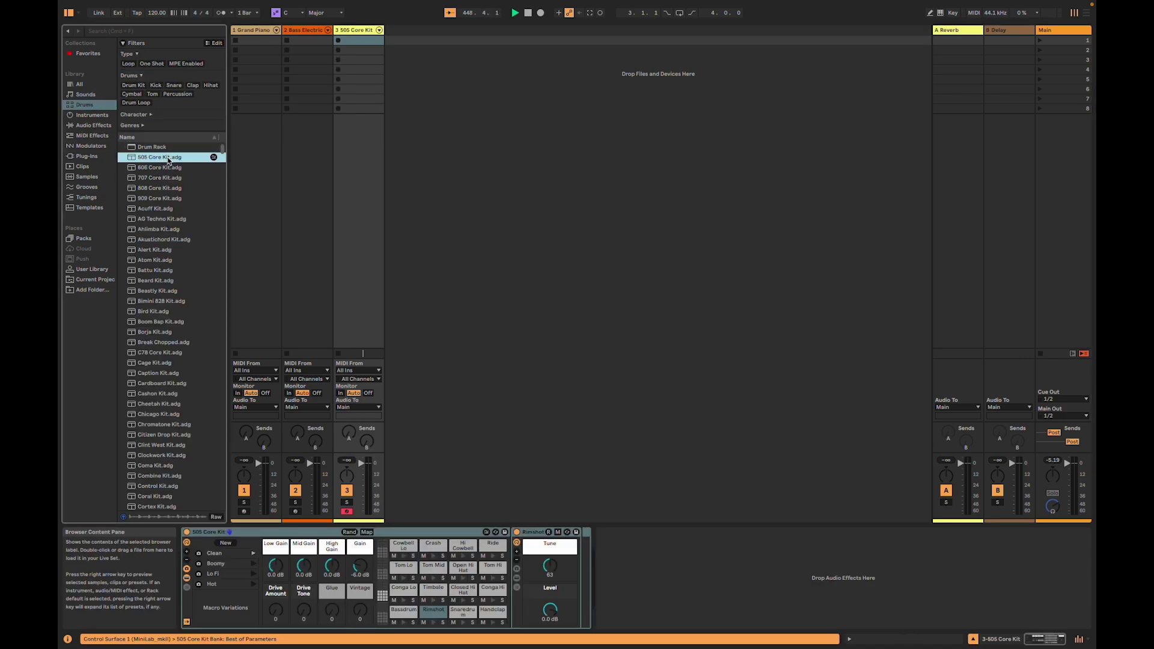
{"action": "left_click", "coordinate": [76, 138]}
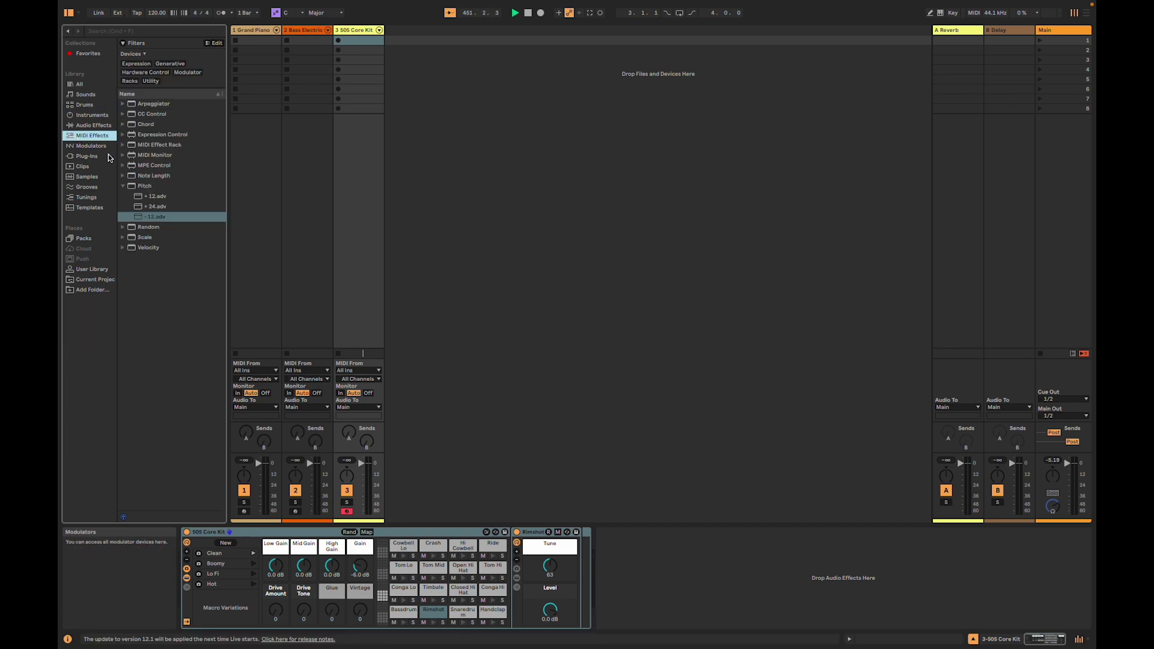
{"action": "double_click", "coordinate": [172, 217]}
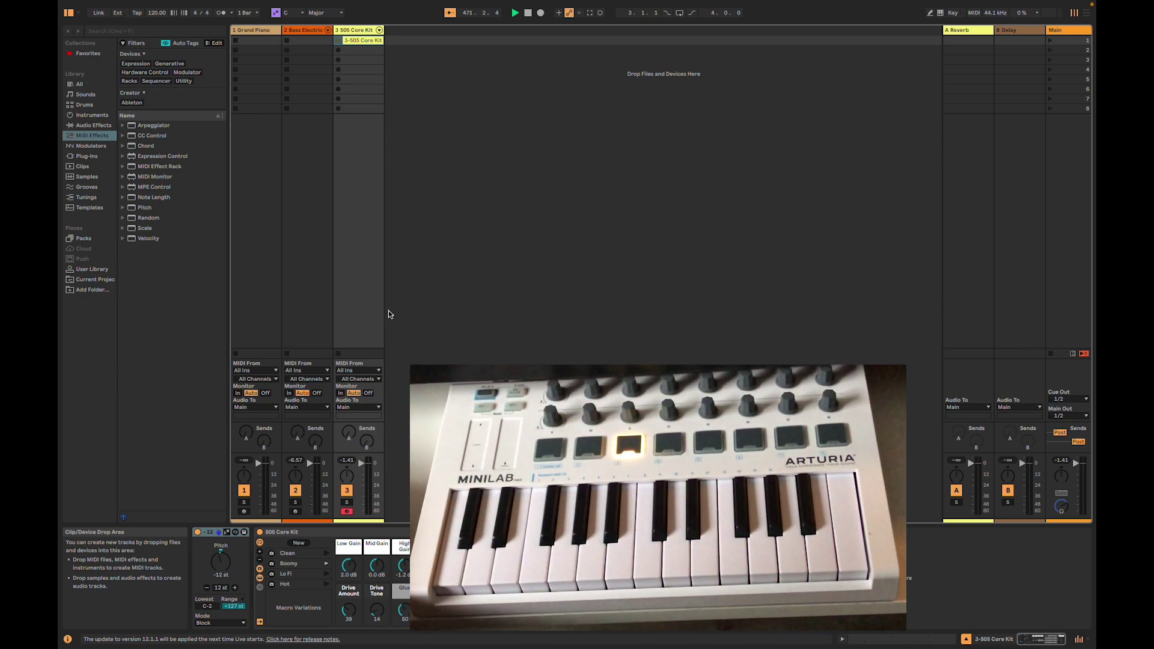
Select the Bass Electric track and arm it for recording
{"action": "left_click", "coordinate": [298, 210]}
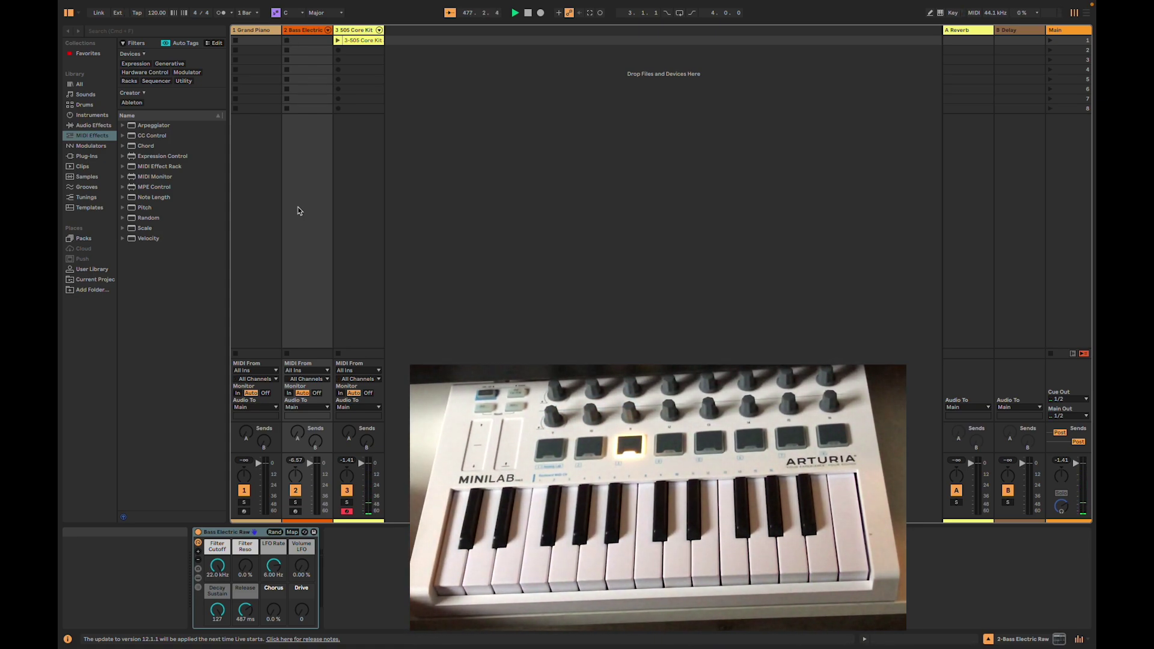
{"action": "left_click", "coordinate": [295, 512]}
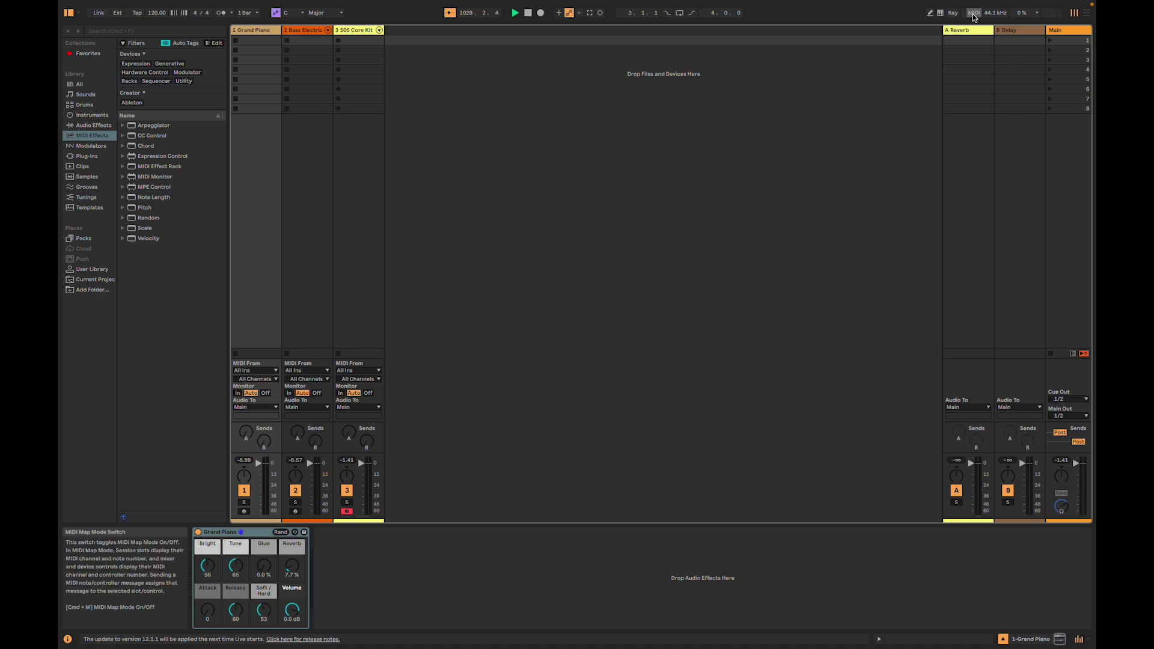
In MIDI Map Mode, assign the Arm buttons of tracks 1 and 2 to MiniLab pads
{"action": "left_click", "coordinate": [974, 13]}
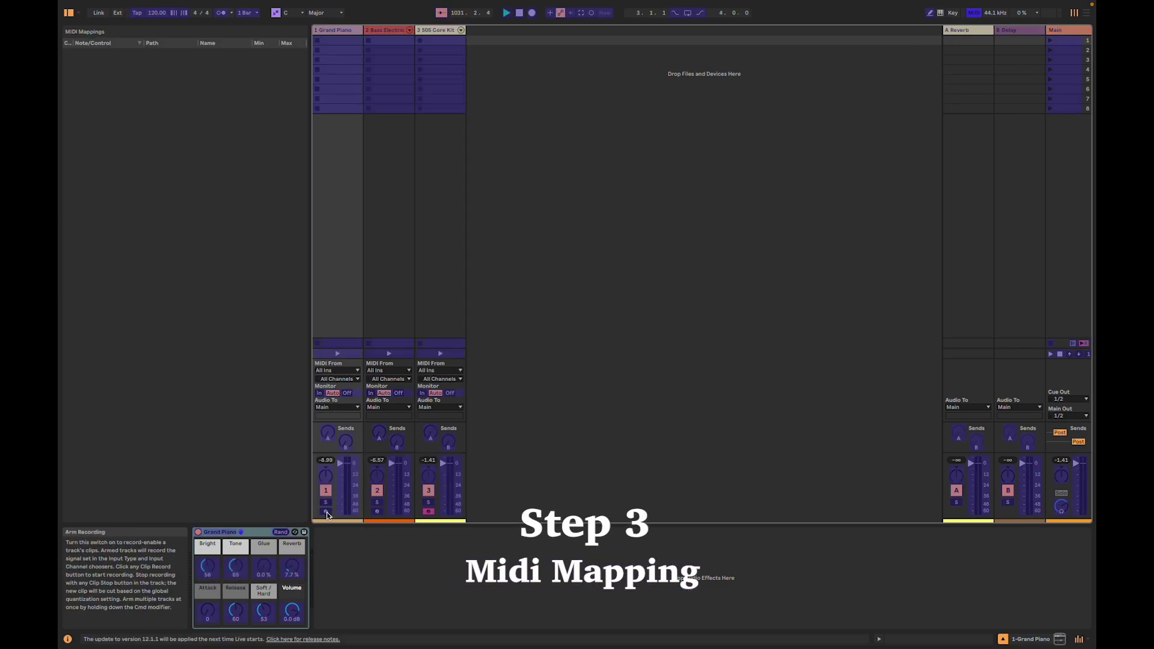
{"action": "left_click", "coordinate": [326, 512]}
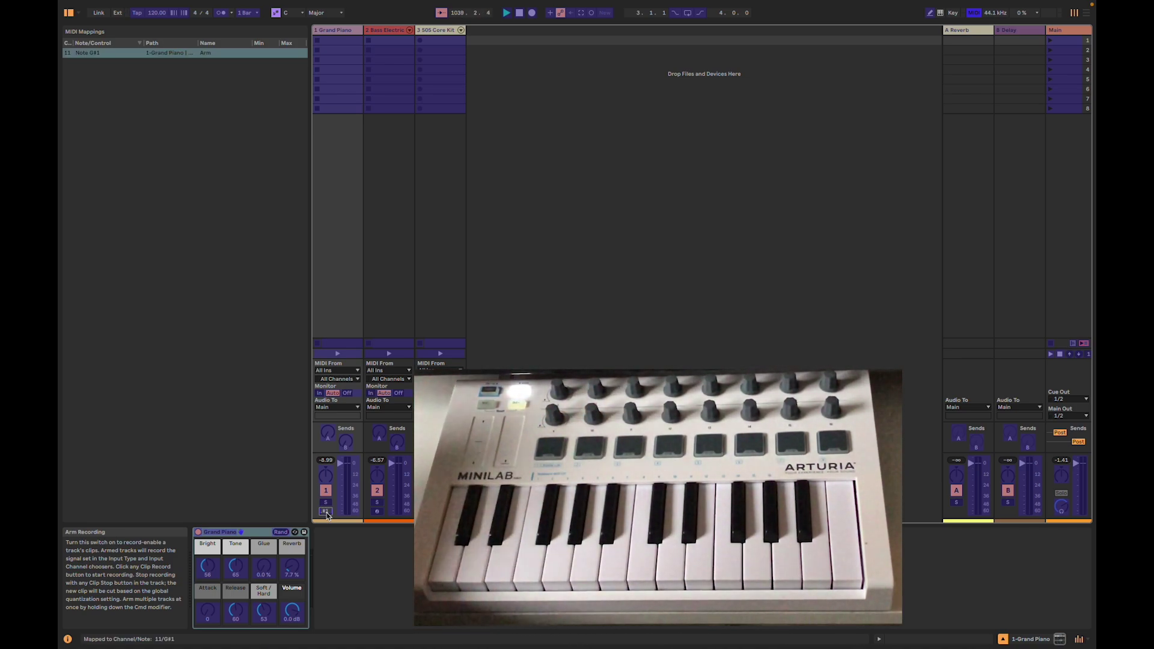
{"action": "left_click", "coordinate": [374, 513]}
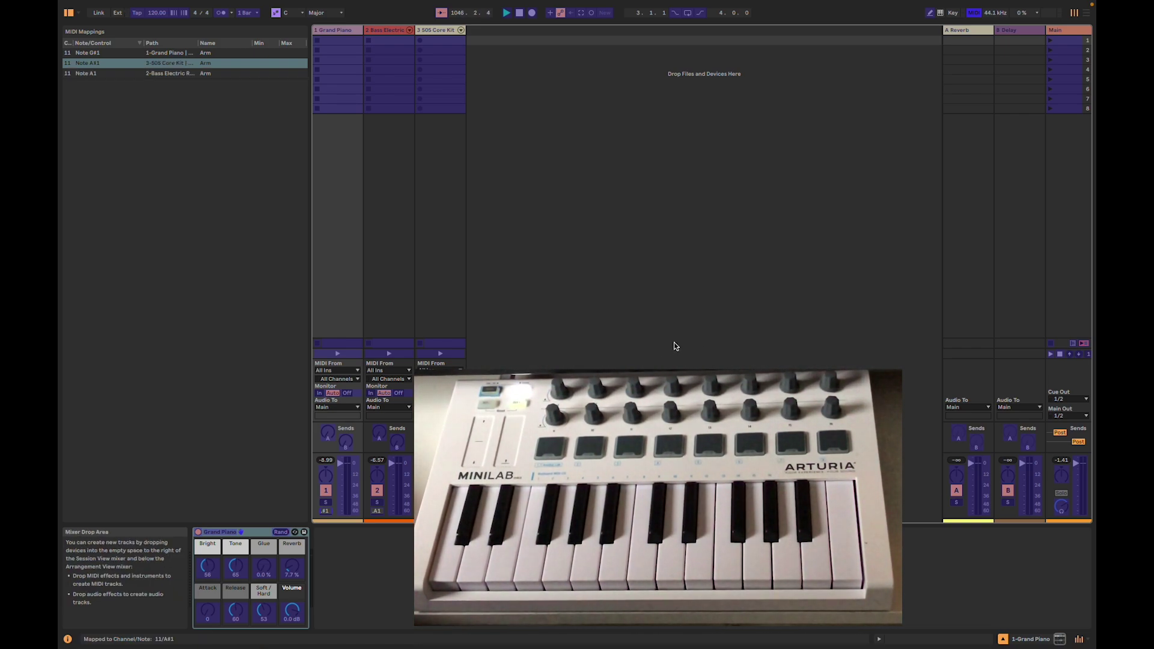
Exit MIDI Map Mode, keeping the pad mappings
{"action": "left_click", "coordinate": [974, 13]}
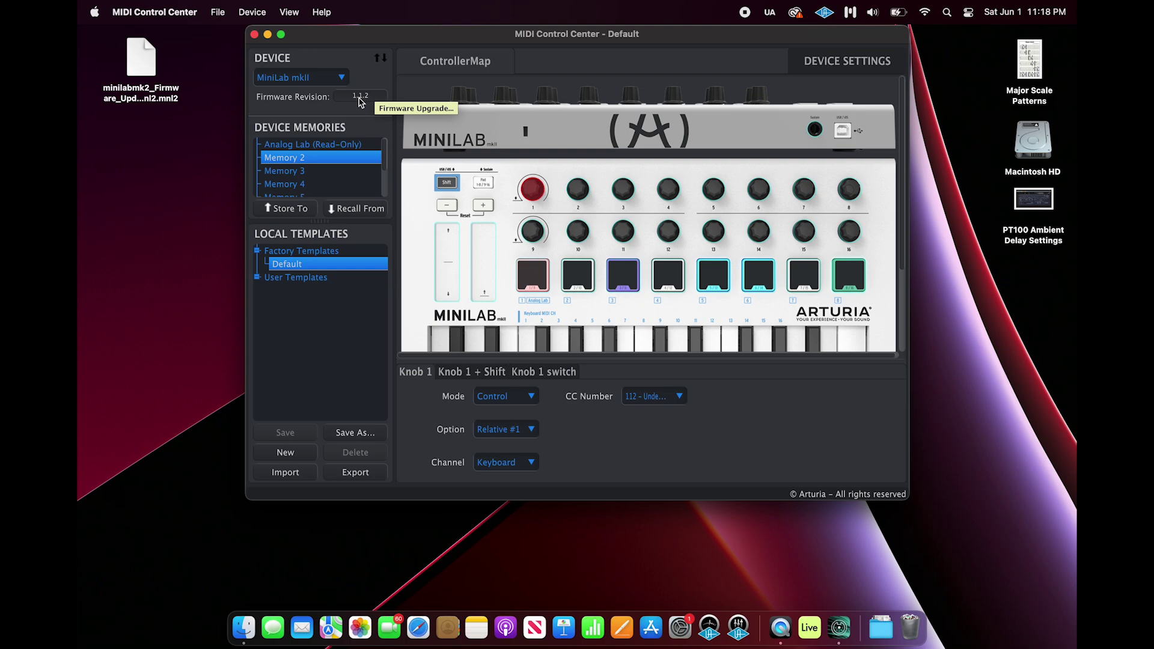
Start the Firmware Upgrade for the MiniLab mkII from revision 1.1.2
{"action": "left_click", "coordinate": [359, 97]}
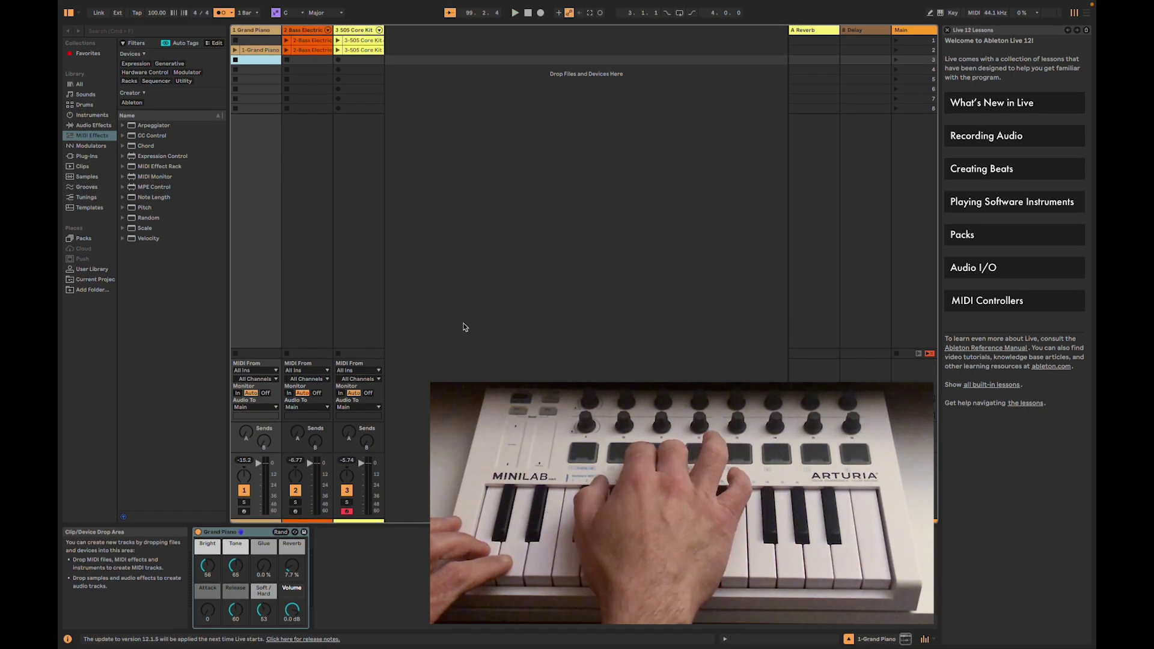
Record a drum loop into the 505 Core Kit track's scene 3 slot
{"action": "key", "text": "Right"}
{"action": "key", "text": "Right"}
{"action": "key", "text": "Return"}
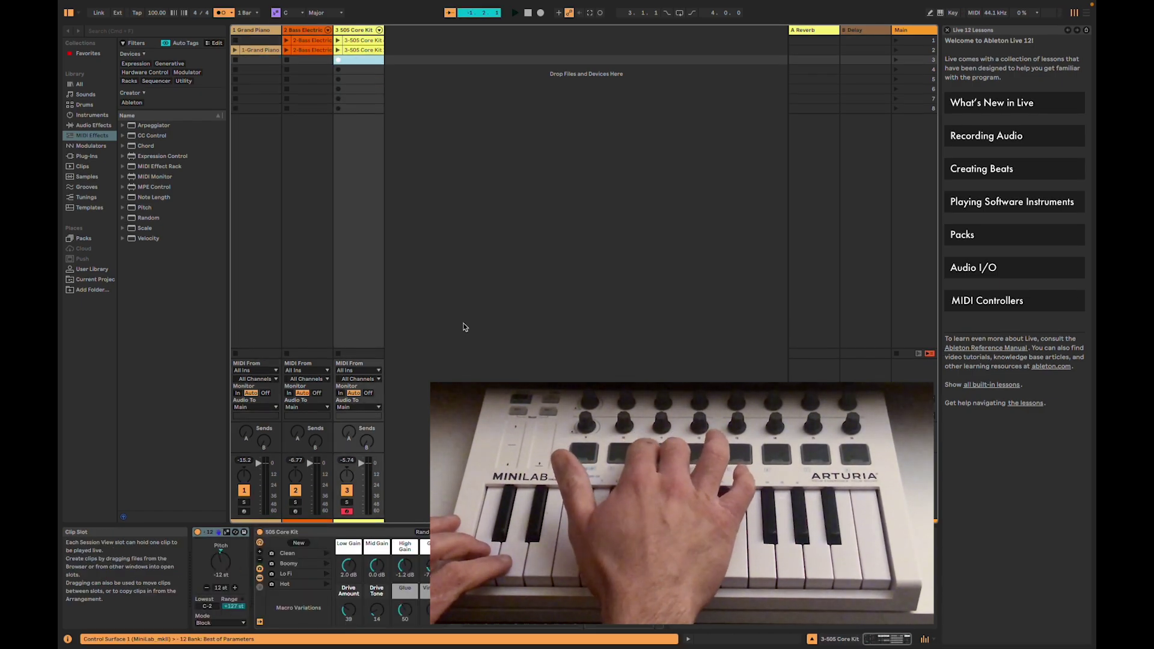